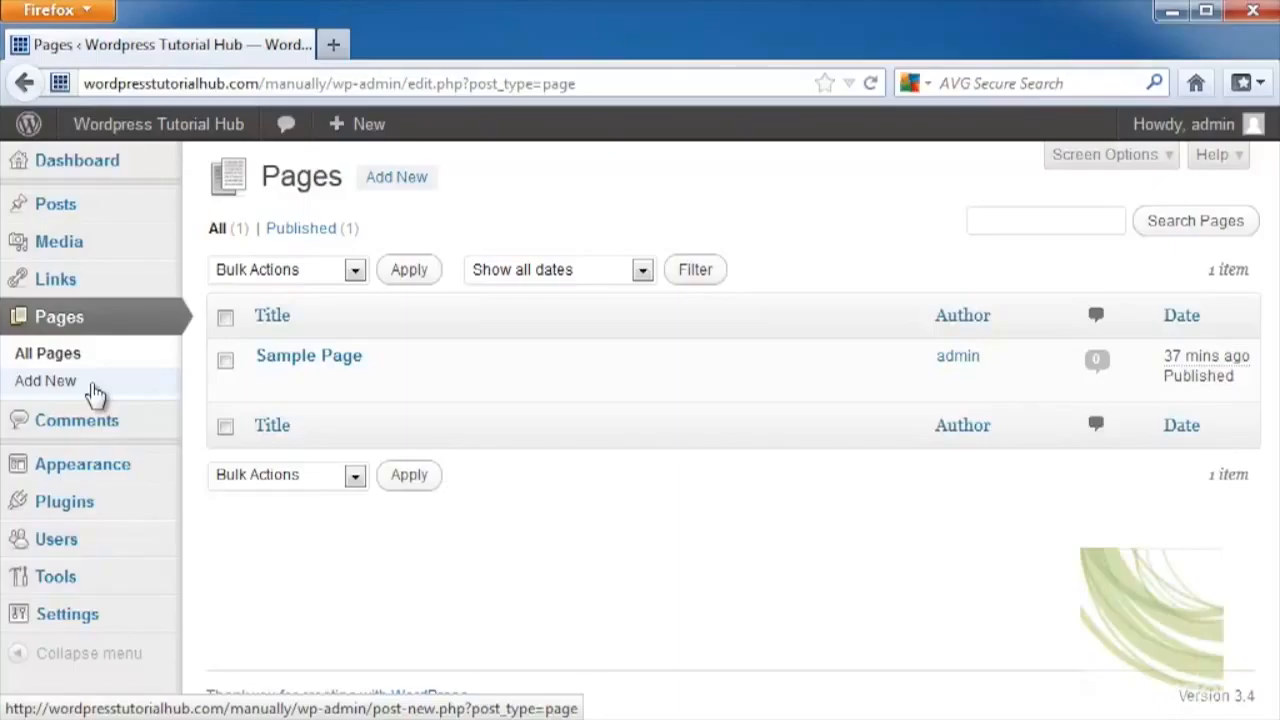
# - Open the existing Sample Page for editing and look over its content, page attributes and featured image settings
pyautogui.click(308, 357)
pyautogui.scroll(-5, 889, 620)
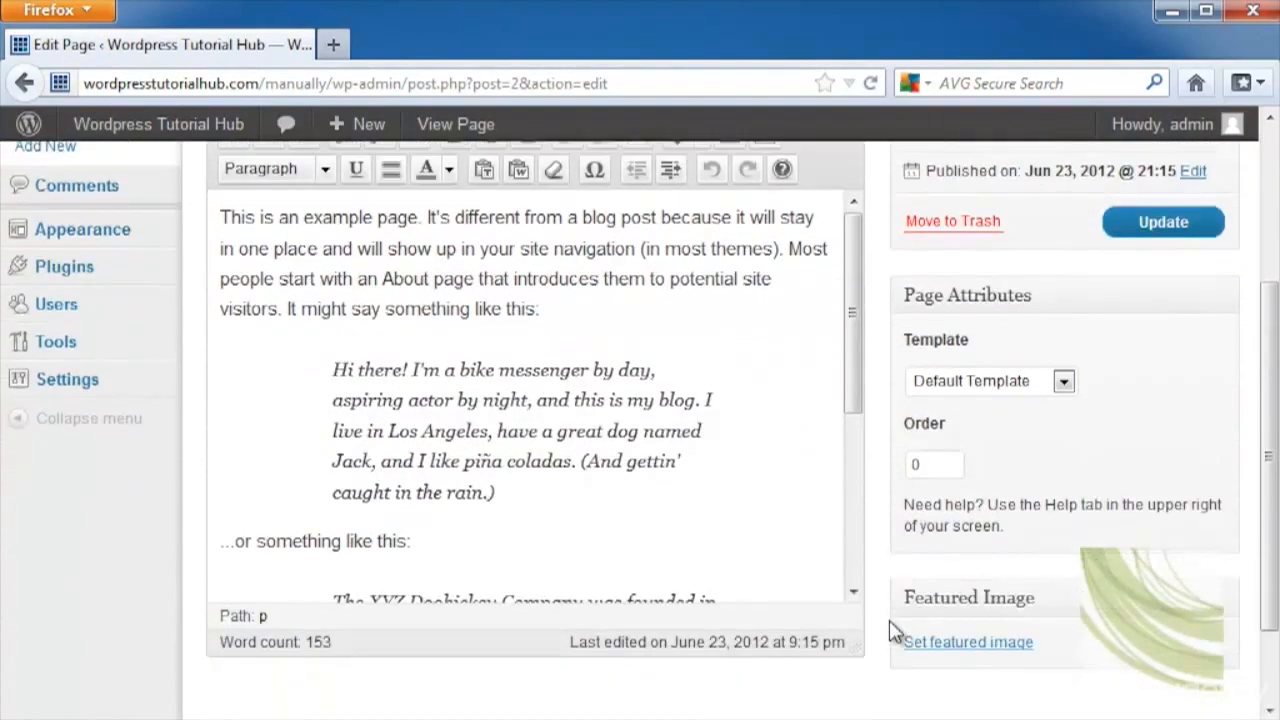
pyautogui.scroll(-1, 893, 632)
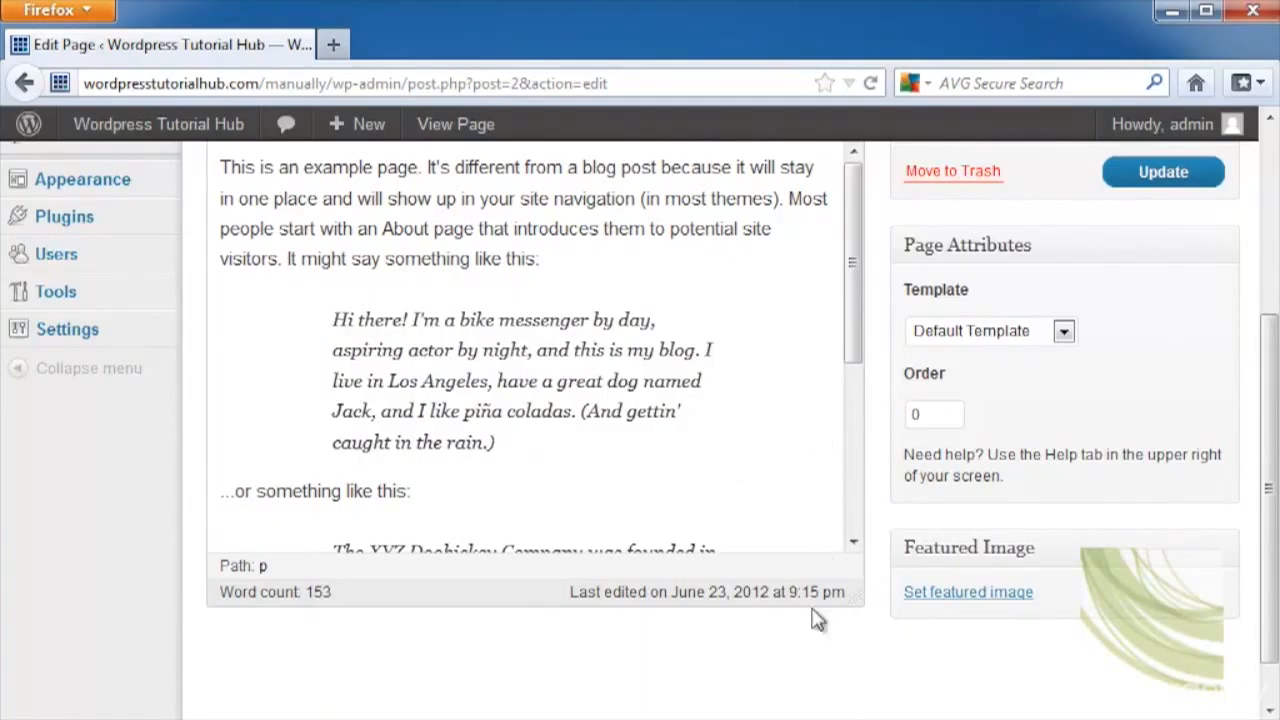
pyautogui.scroll(5, 905, 608)
# - Preview Sample Page as it appears on the site, look through it down to the comment form, and close the preview
pyautogui.click(1110, 288)
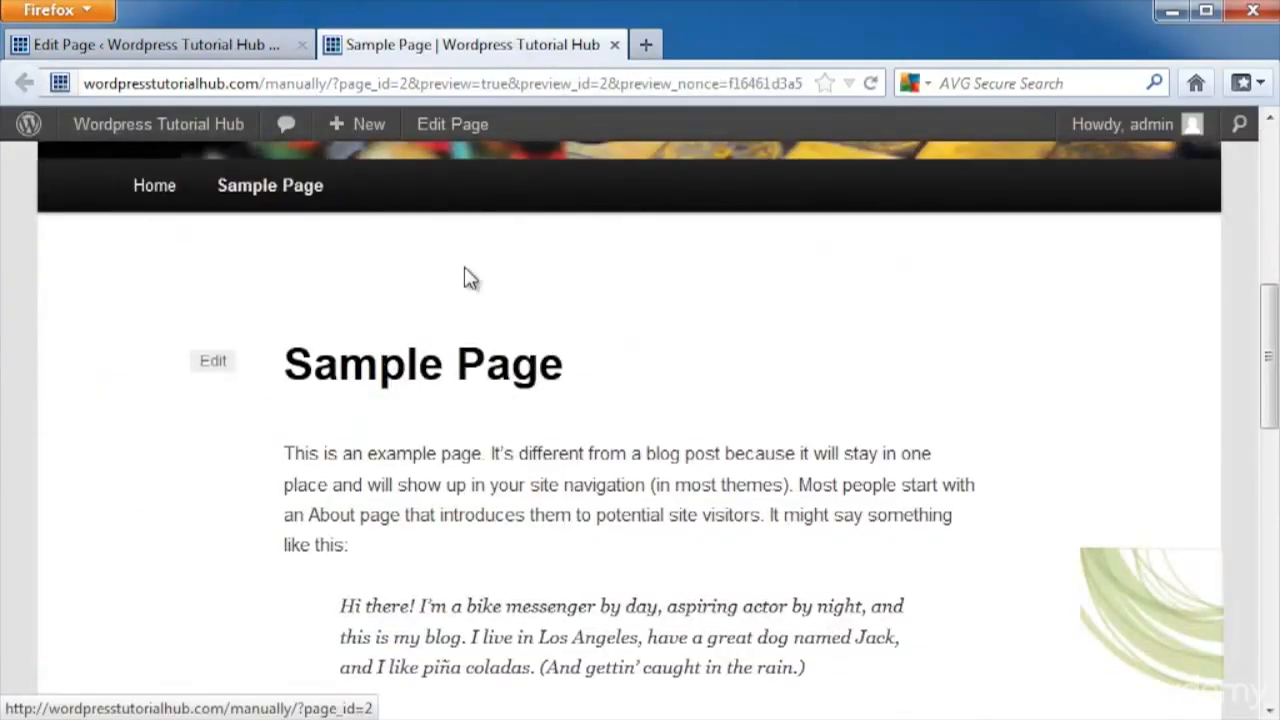
pyautogui.scroll(3, 466, 277)
pyautogui.scroll(-10, 597, 480)
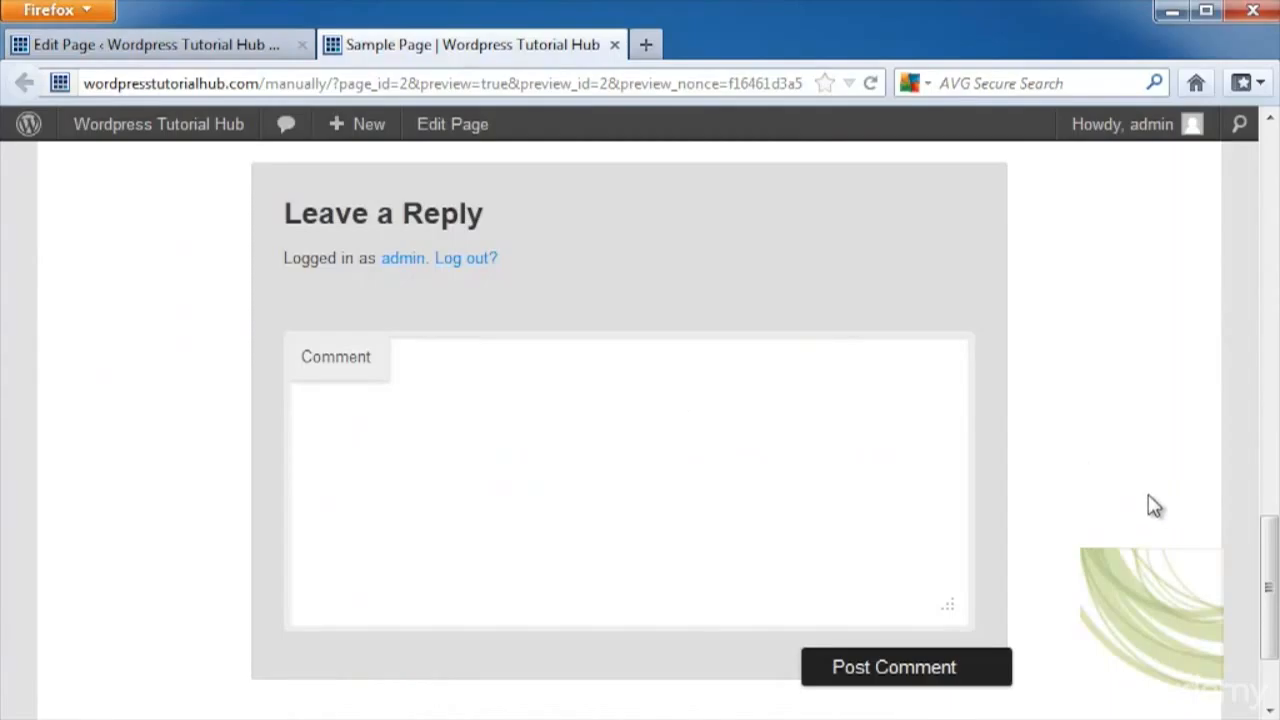
pyautogui.scroll(10, 1200, 537)
pyautogui.scroll(3, 1200, 537)
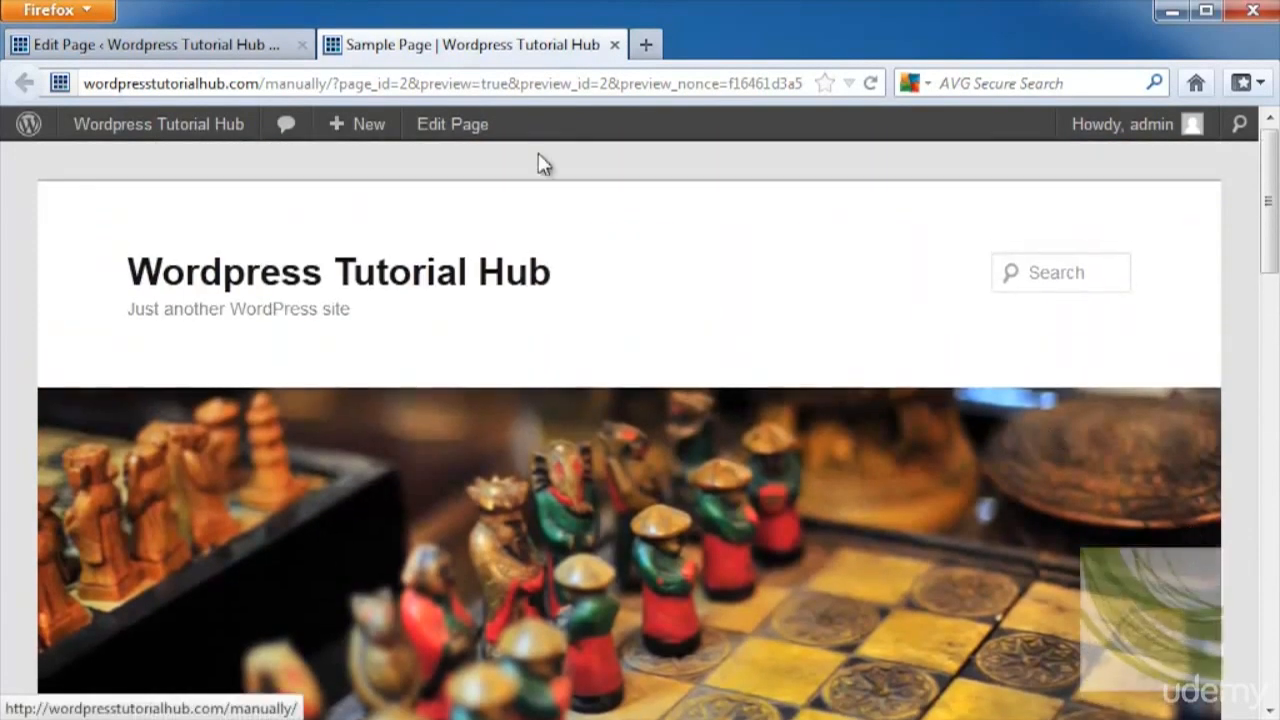
pyautogui.click(614, 44)
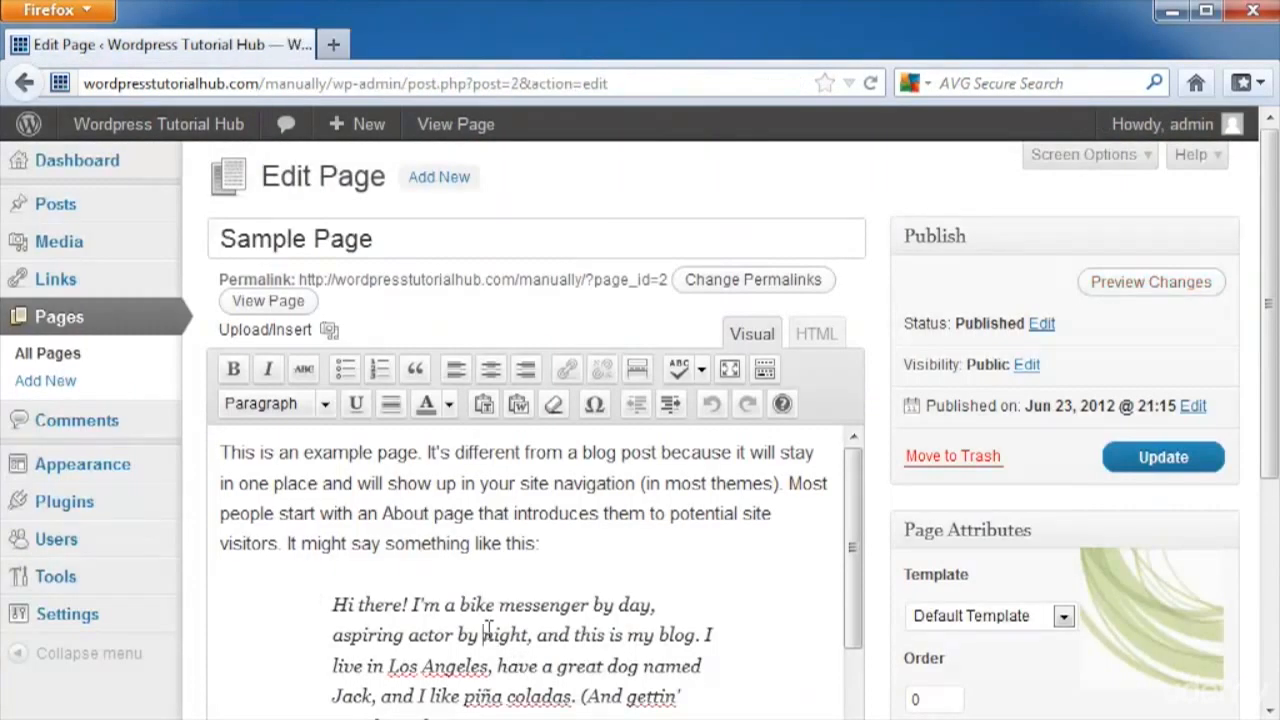
# - Start a new page from the pages area and title it "This is the first page"
pyautogui.click(105, 316)
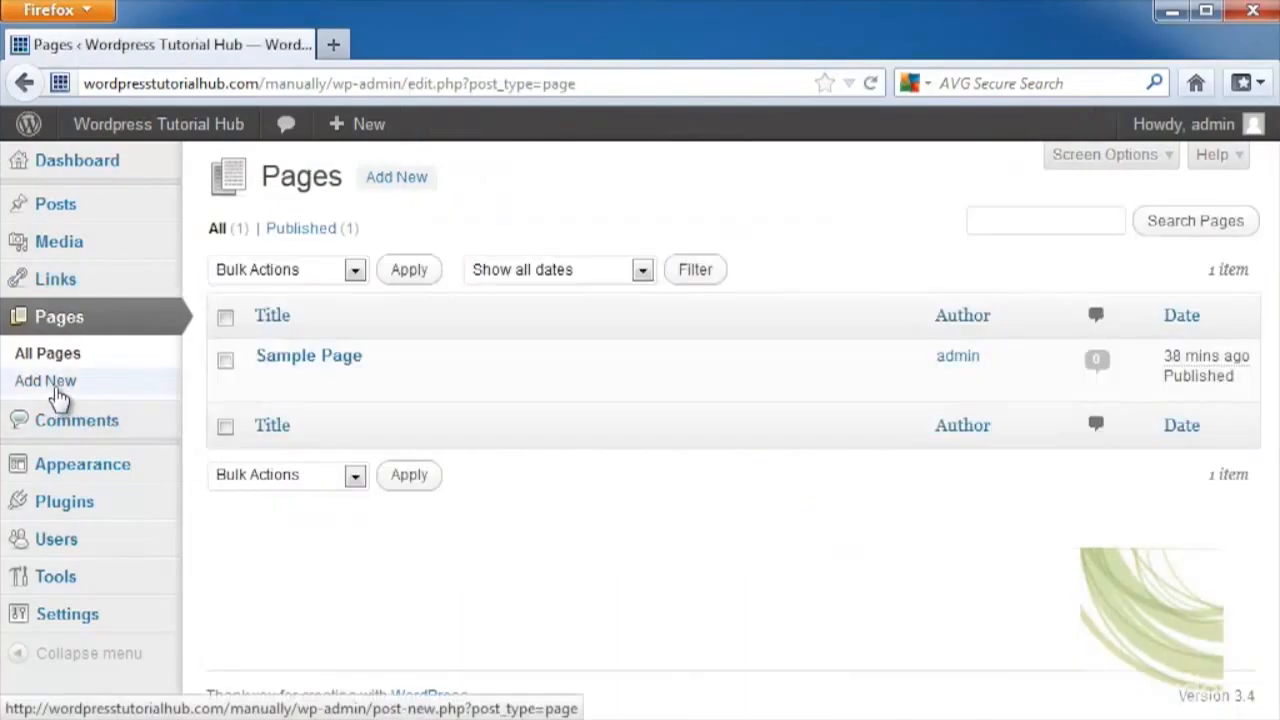
pyautogui.click(57, 393)
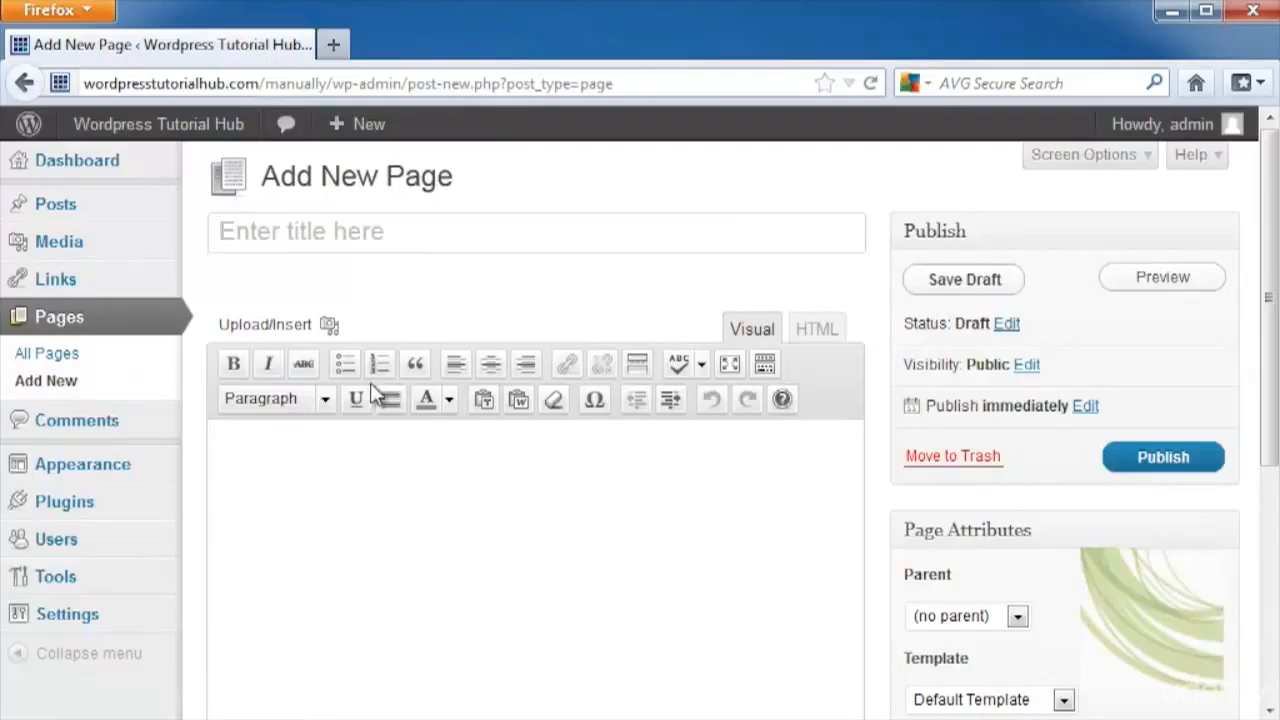
pyautogui.write('This is the first page')
# - Write a body describing the first static page on the Wordpress Tutorial Hub site as part of the navigation, unlike a post page, and briefly preview it
pyautogui.click(408, 508)
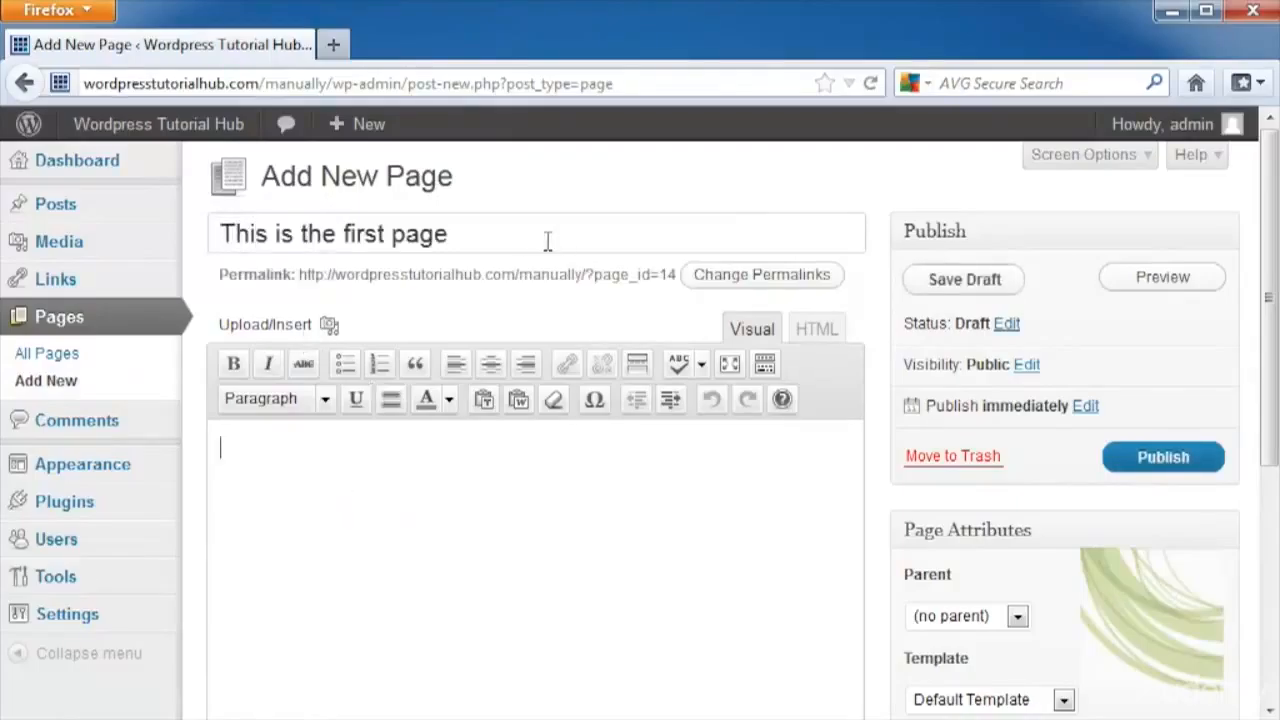
pyautogui.write('This is the first')
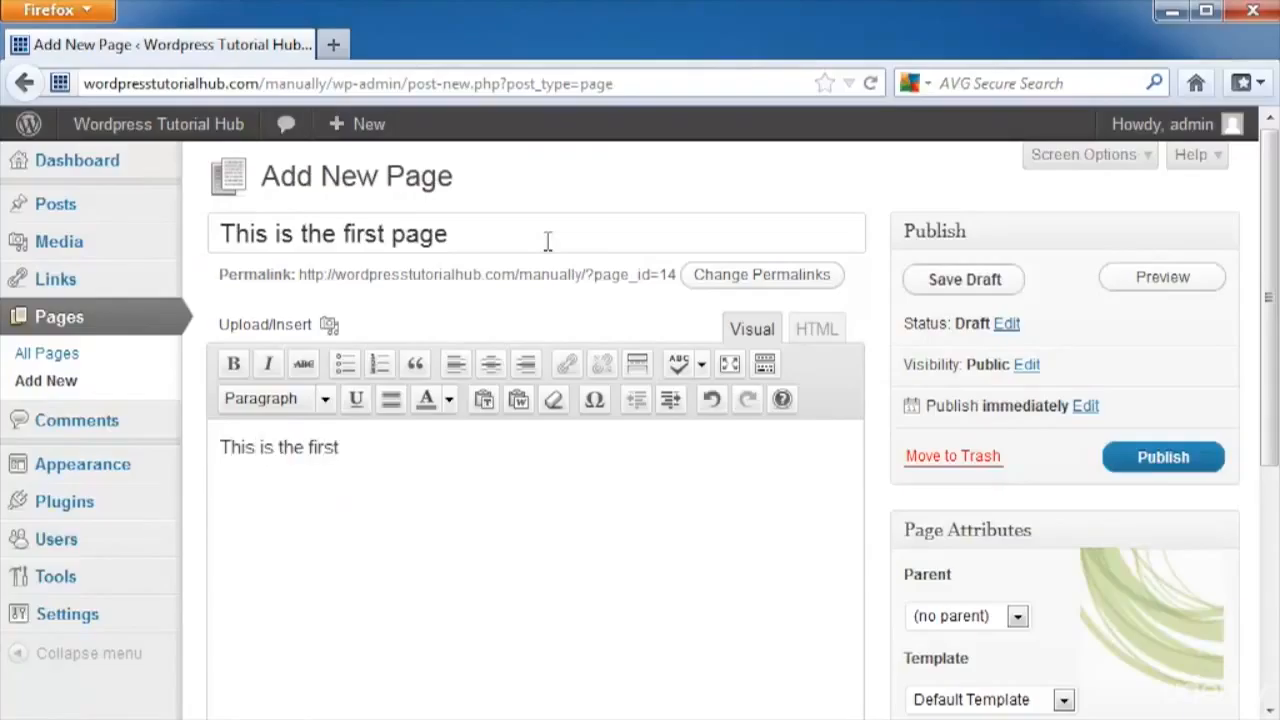
pyautogui.write(" static page on the Wordpress Tutorial Hub site. This page will be part of the navigation and can always be found if it's click on, unlike a post page that will change whenever a new post is published.")
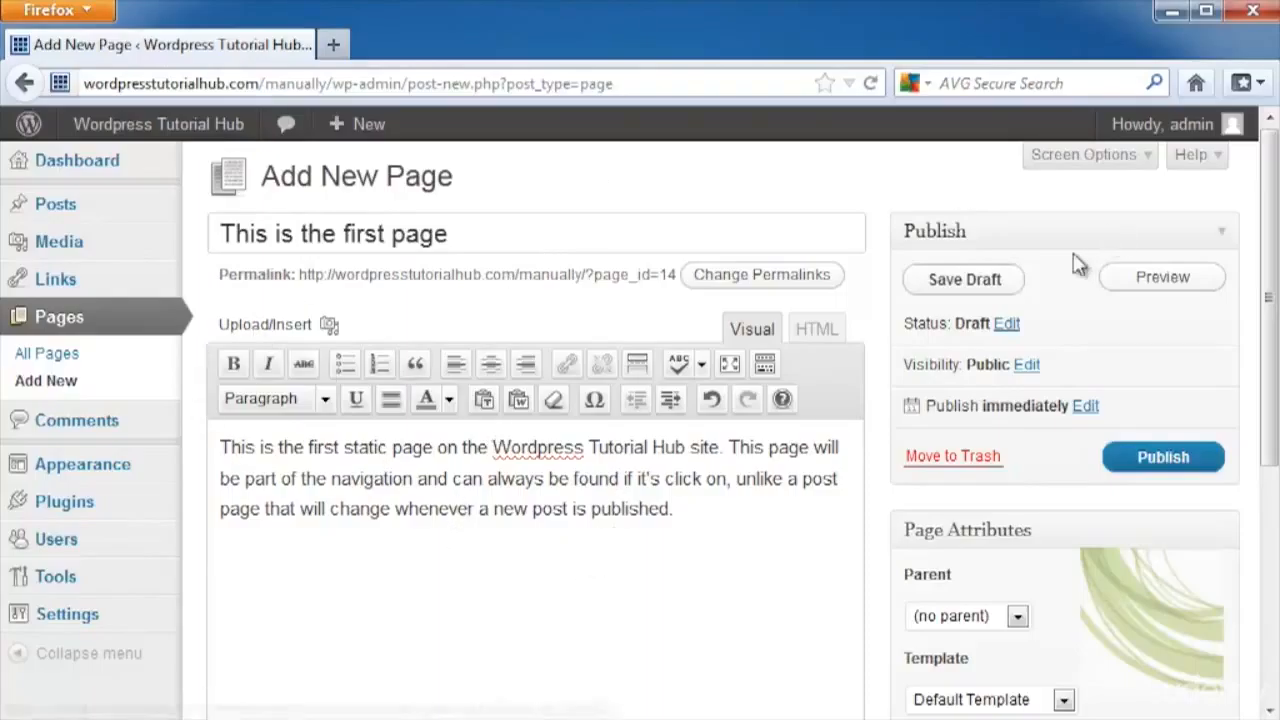
pyautogui.click(1158, 277)
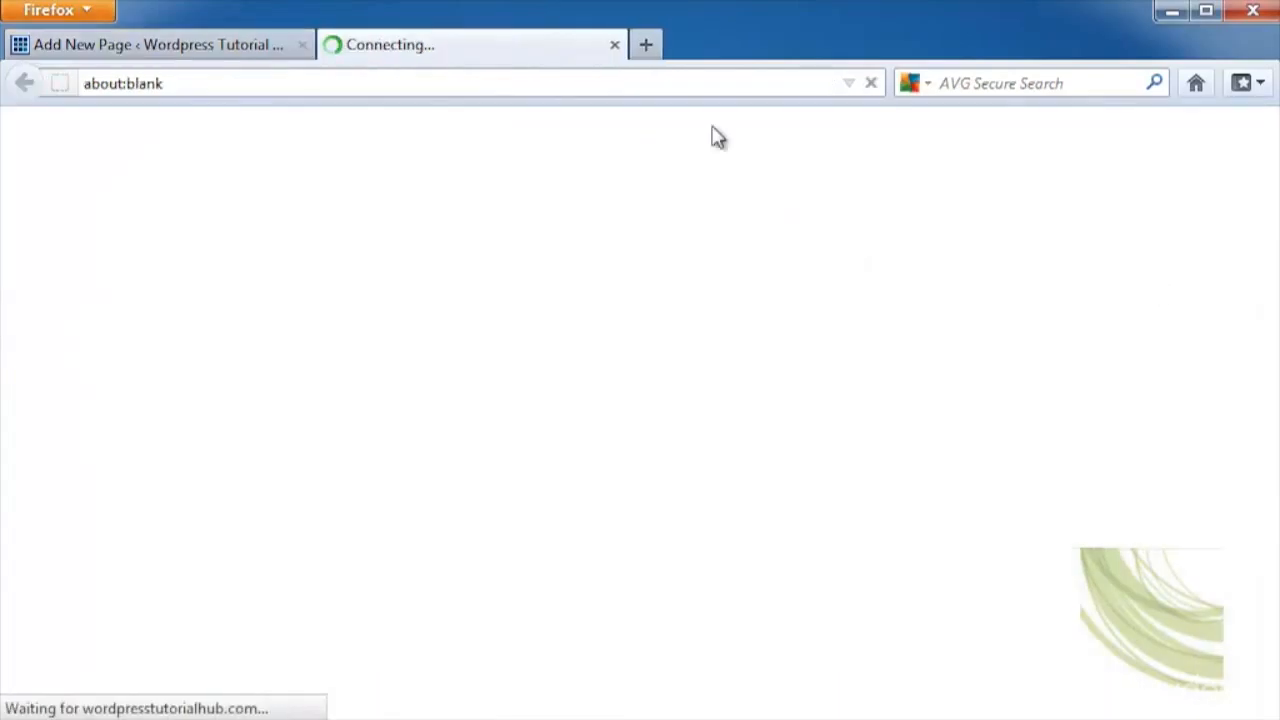
pyautogui.middleClick(464, 56)
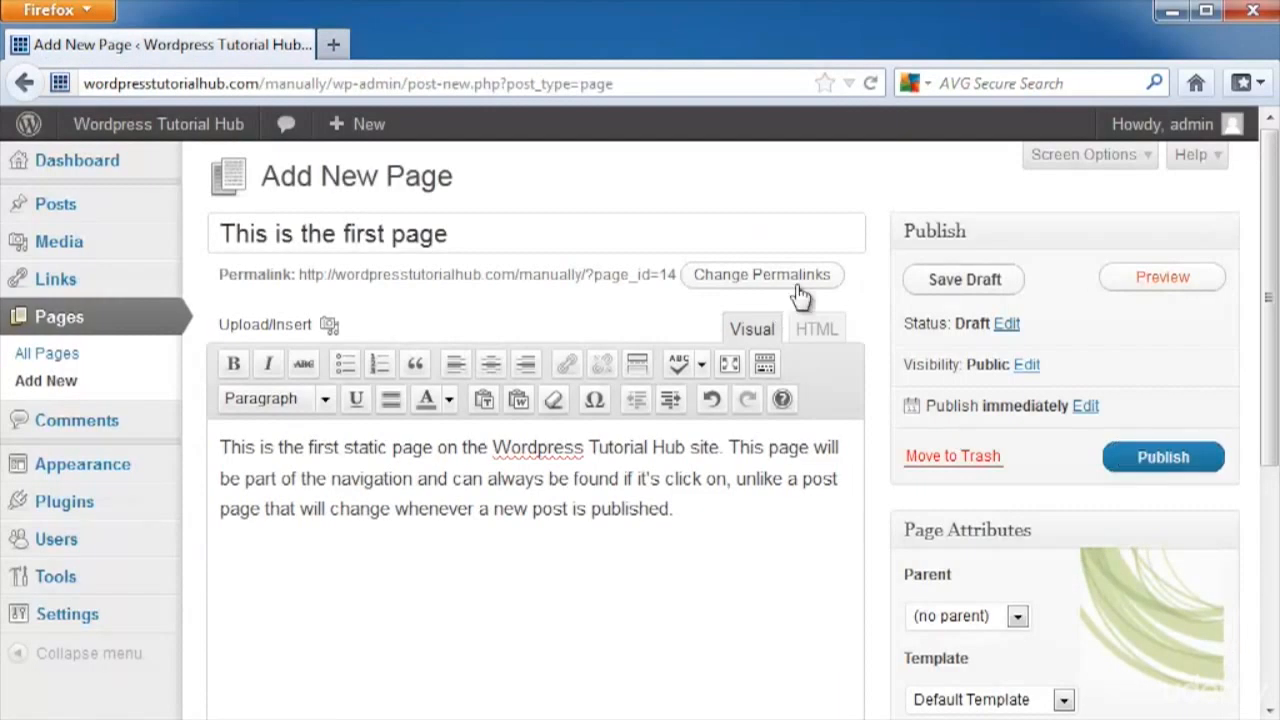
# - Set the new page's parent to Sample Page, its template to Showcase Template and its order to 1
pyautogui.scroll(-5, 1157, 586)
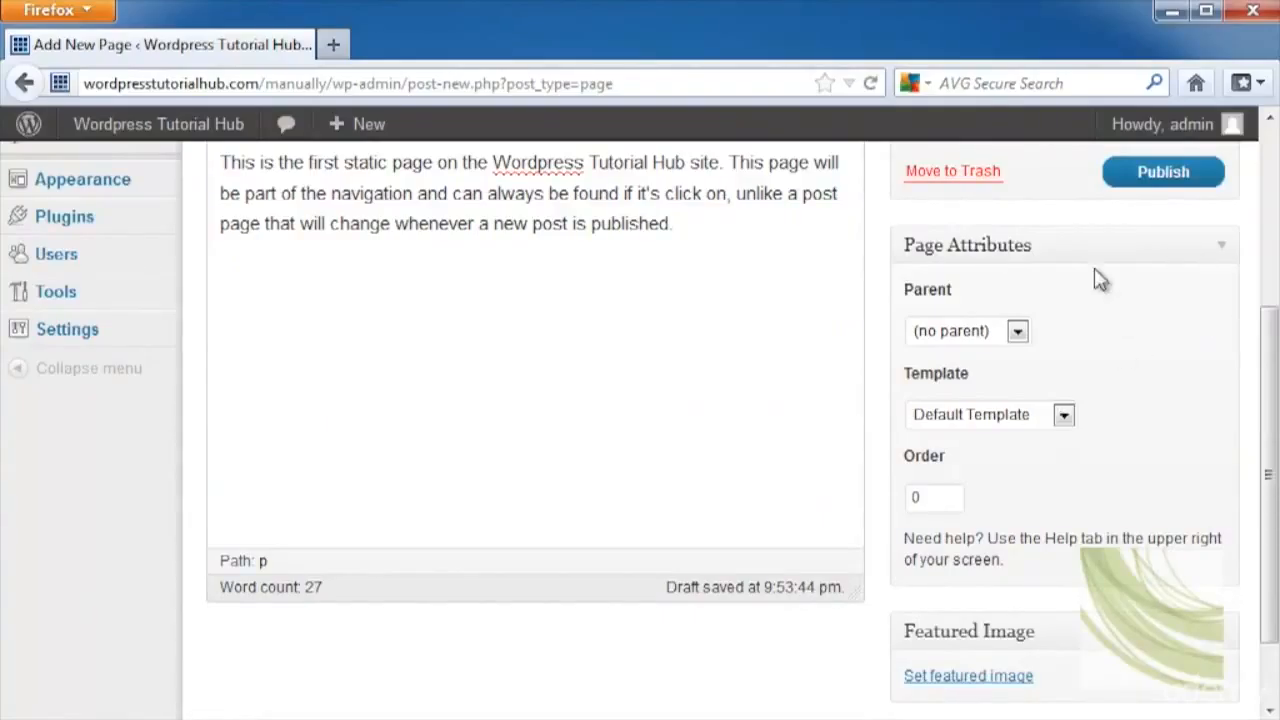
pyautogui.click(1017, 332)
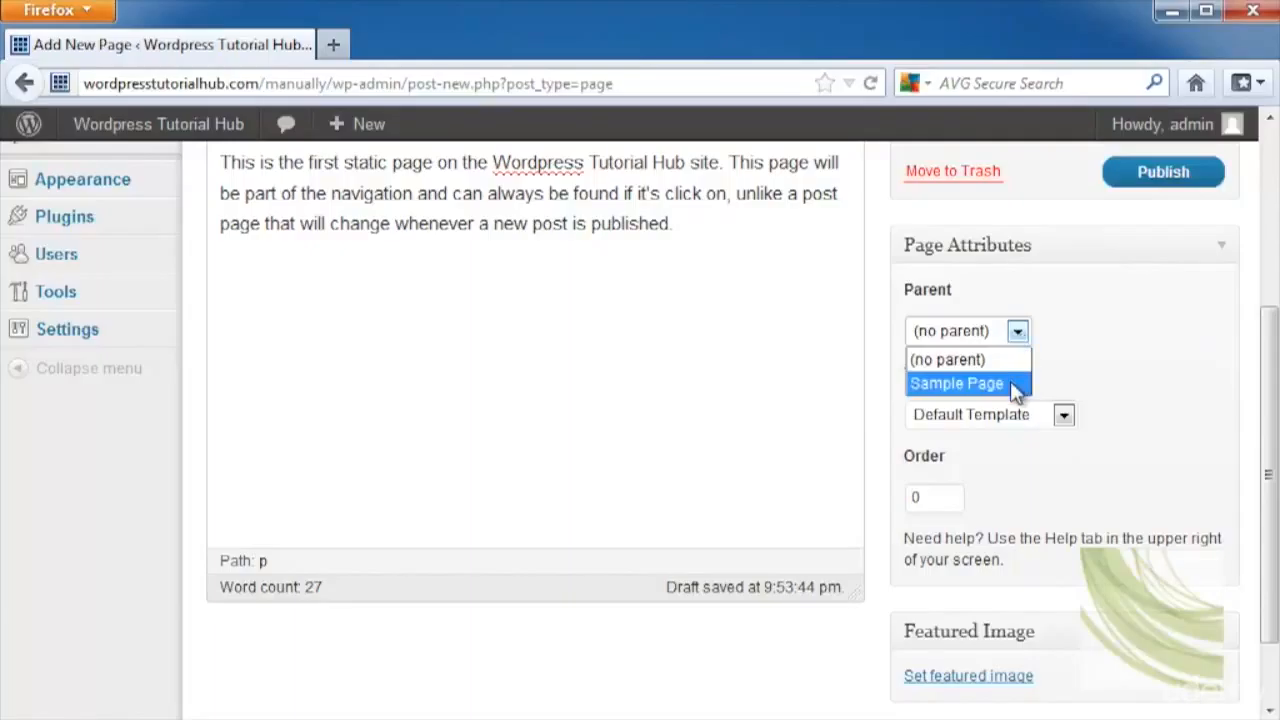
pyautogui.click(1010, 381)
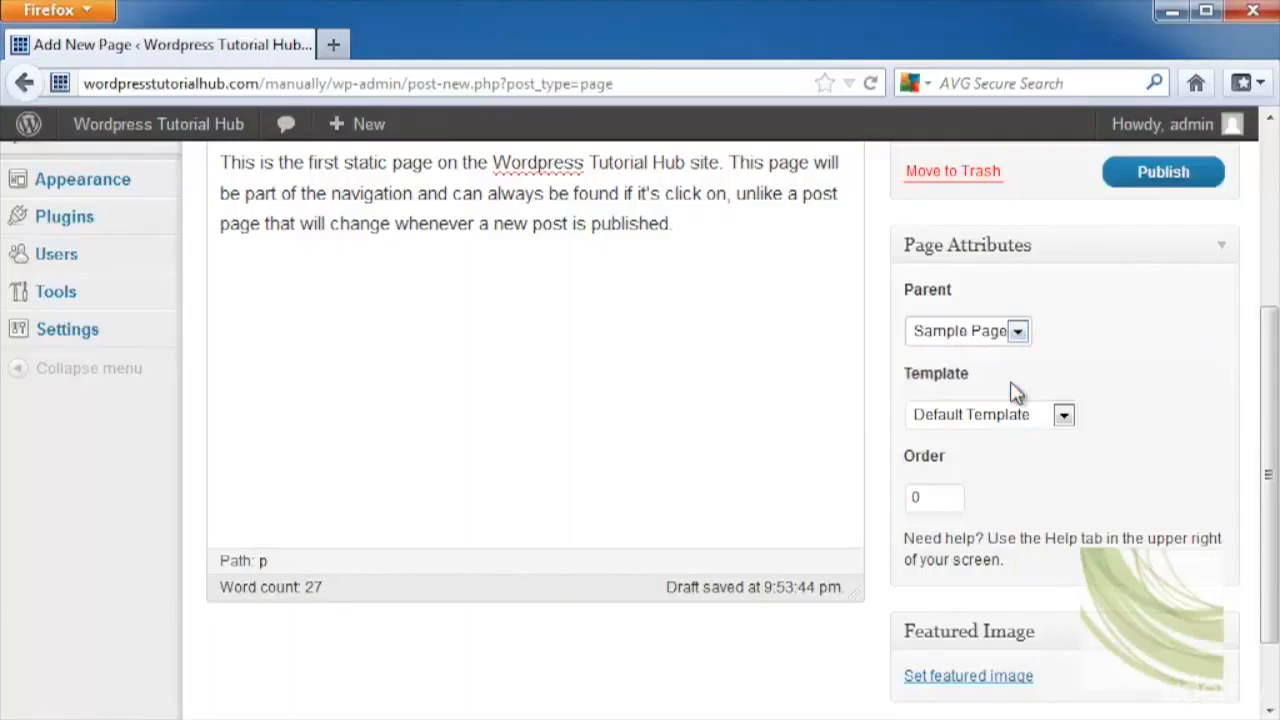
pyautogui.click(1066, 418)
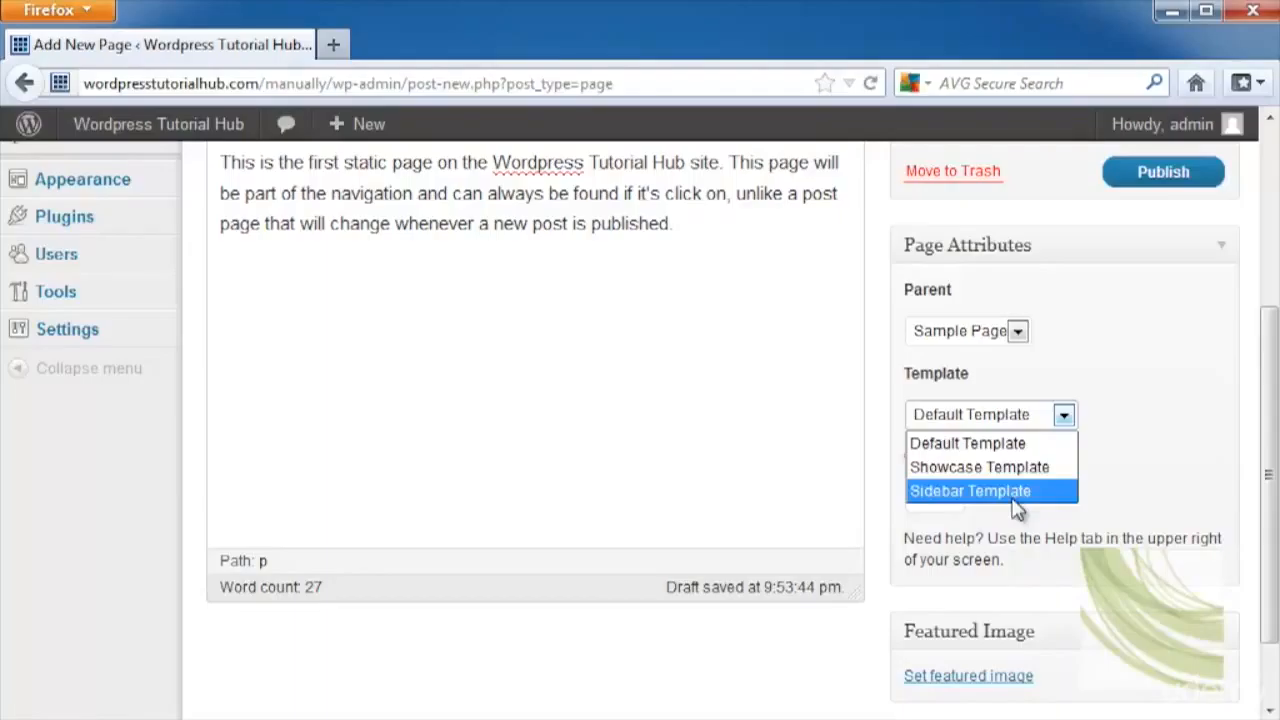
pyautogui.click(1033, 468)
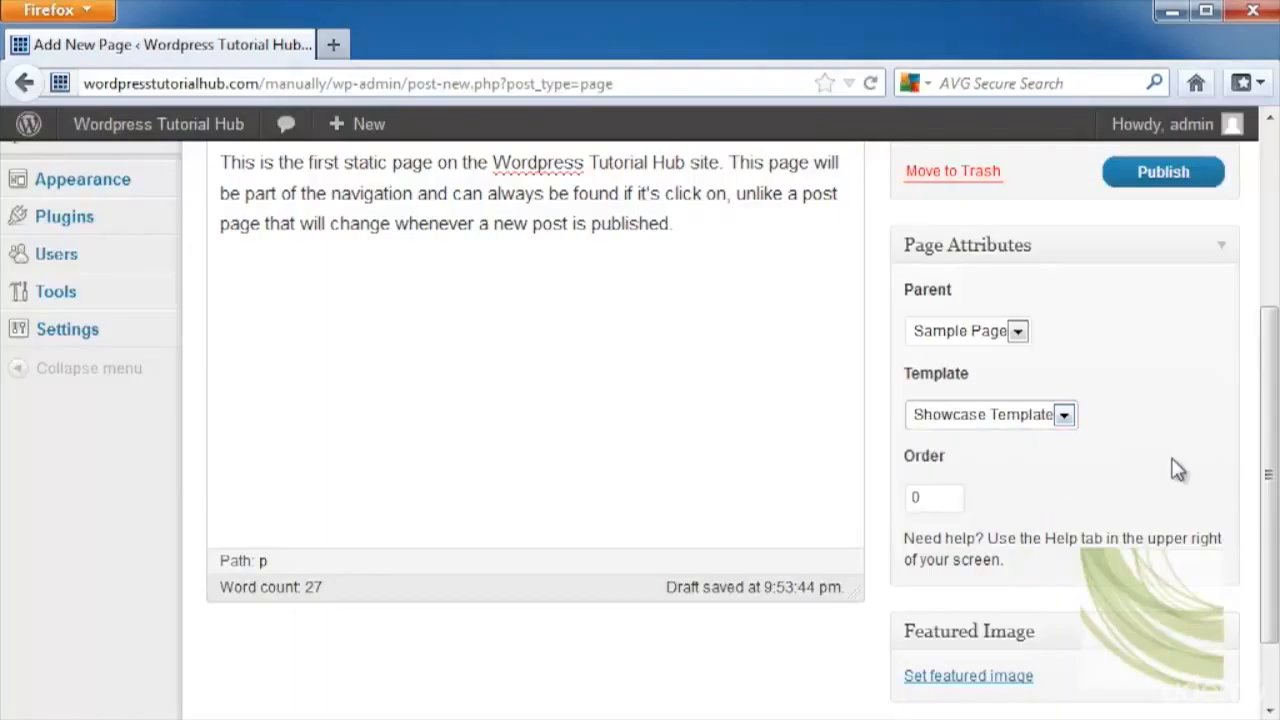
pyautogui.moveTo(918, 495); pyautogui.dragTo(866, 487)
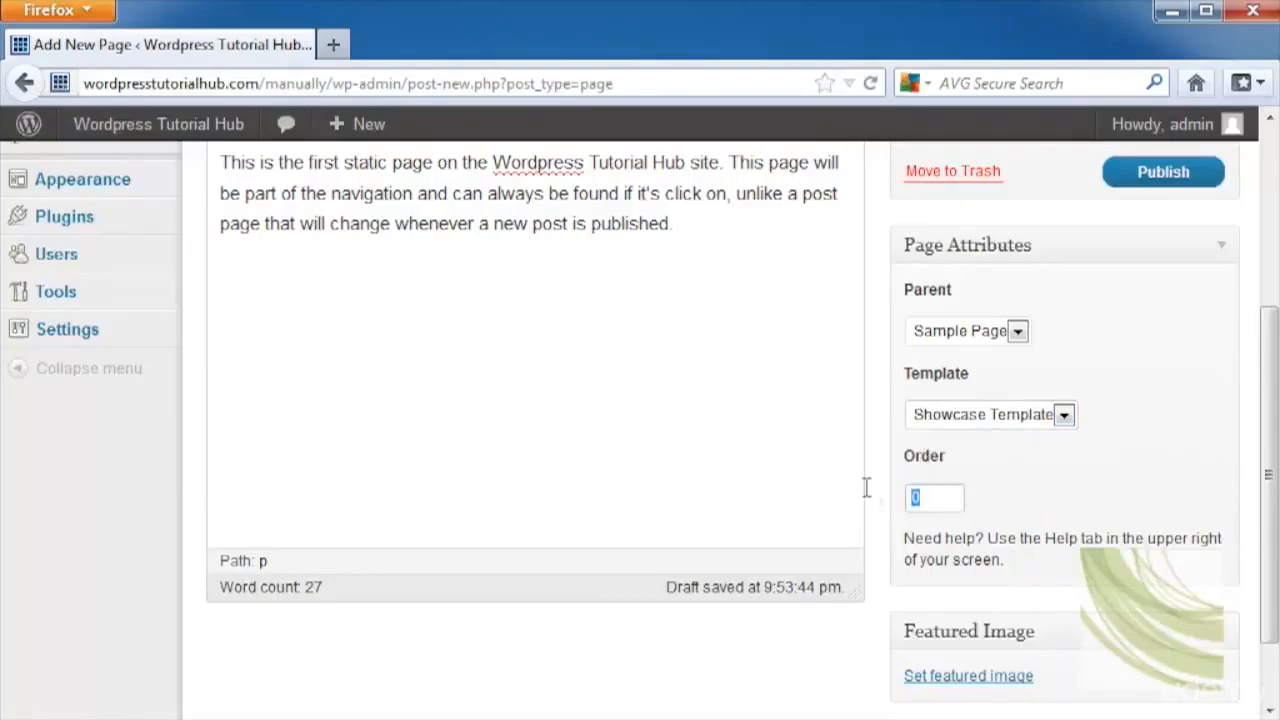
pyautogui.write('1')
# - Preview the new page with its page attributes applied, and publish it
pyautogui.scroll(5, 1196, 448)
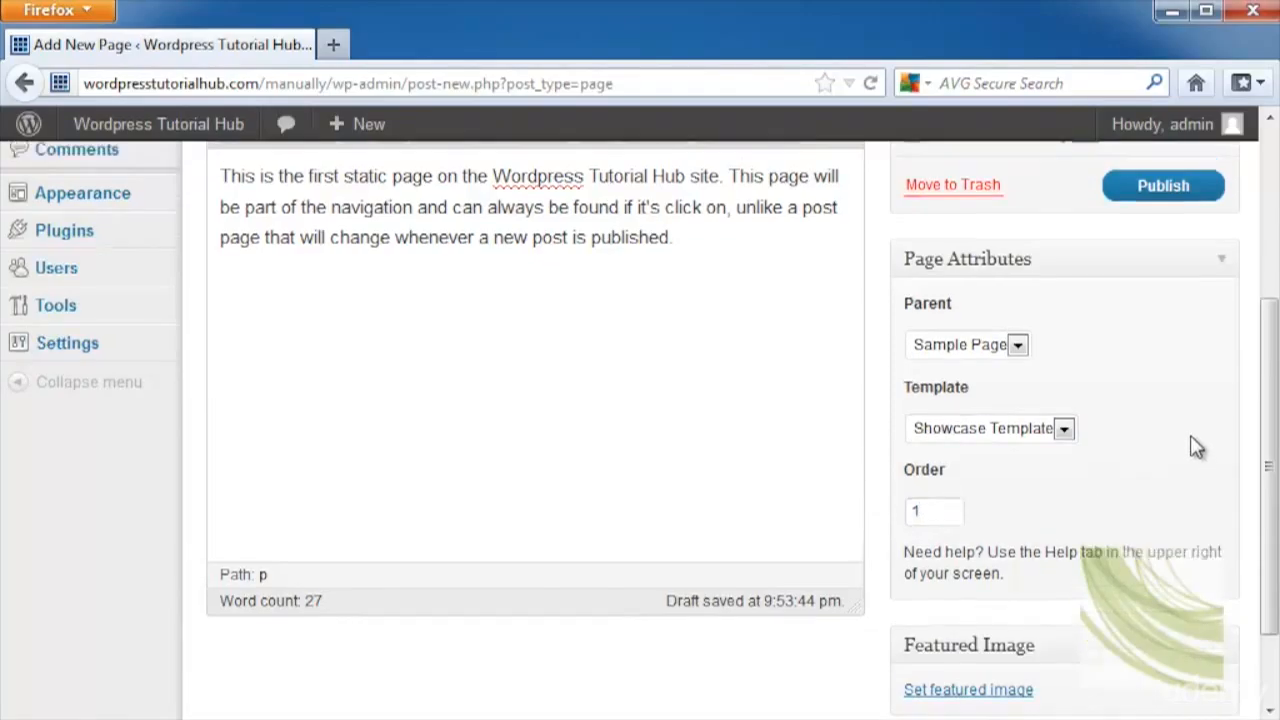
pyautogui.click(1168, 280)
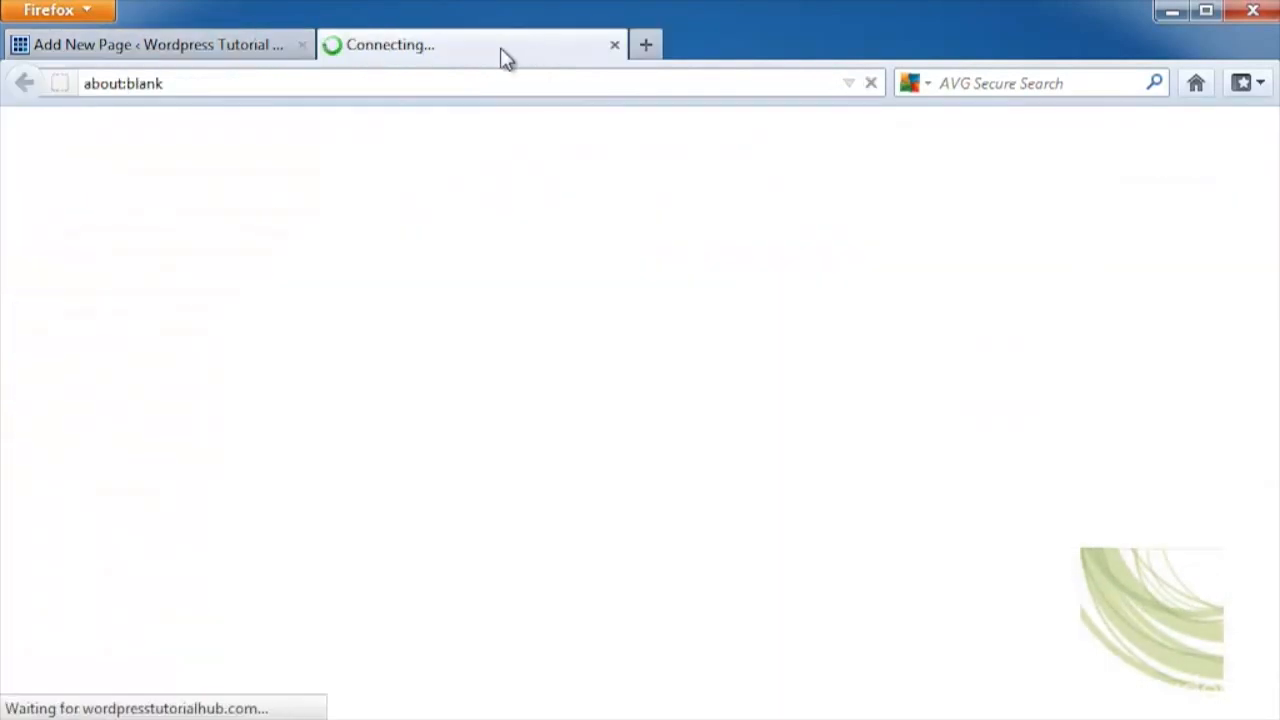
pyautogui.scroll(-5, 931, 434)
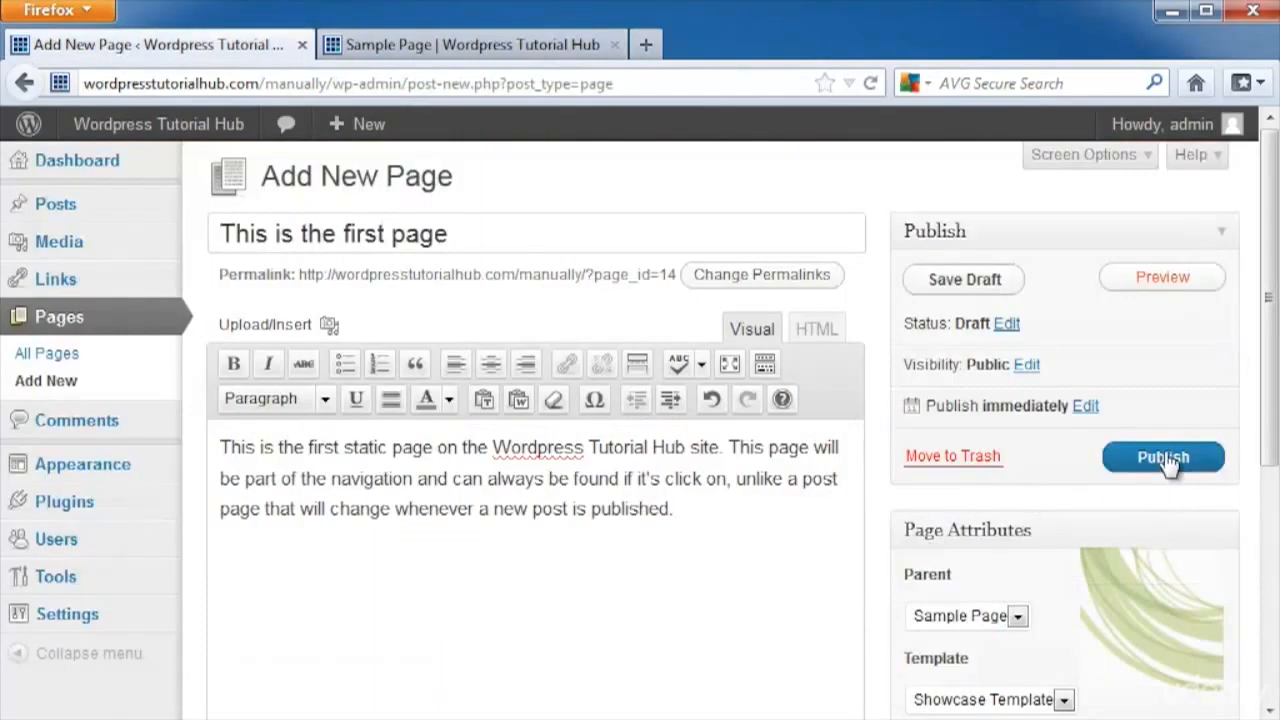
pyautogui.click(1163, 458)
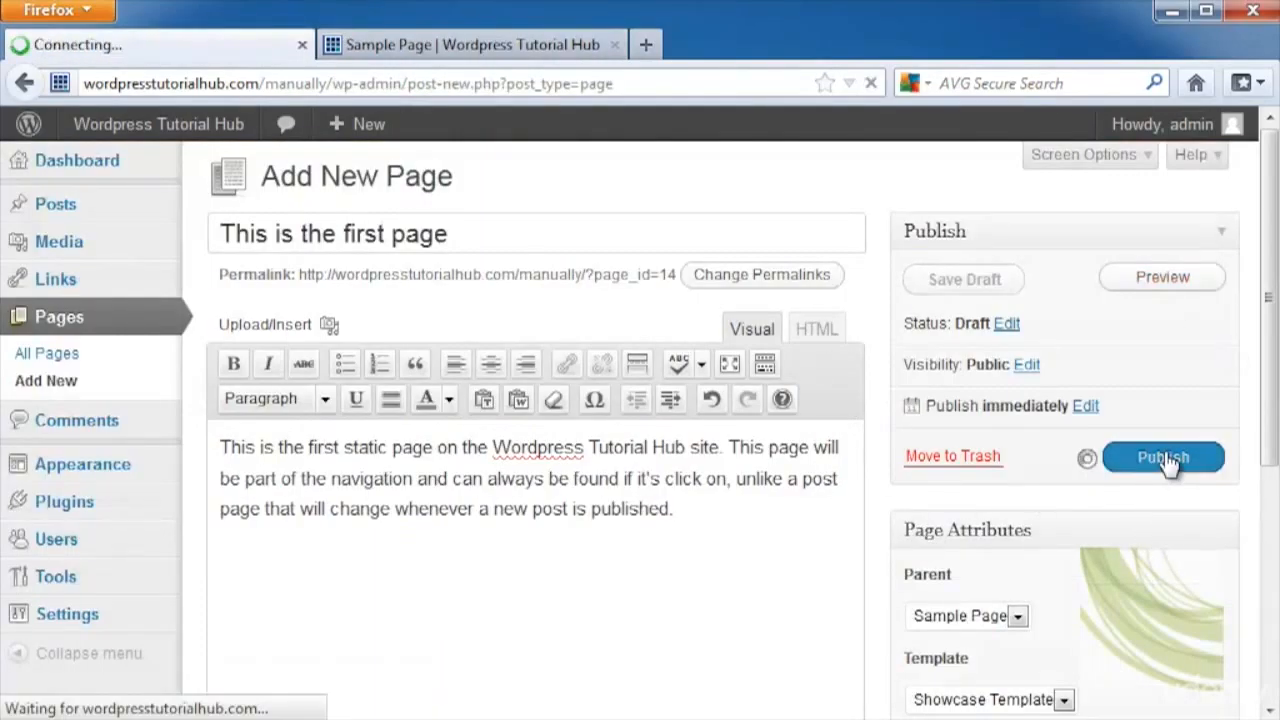
# - Load wordpresstutorialhub.com/manually in the preview tab and look over the site's home page and navigation bar
pyautogui.click(457, 45)
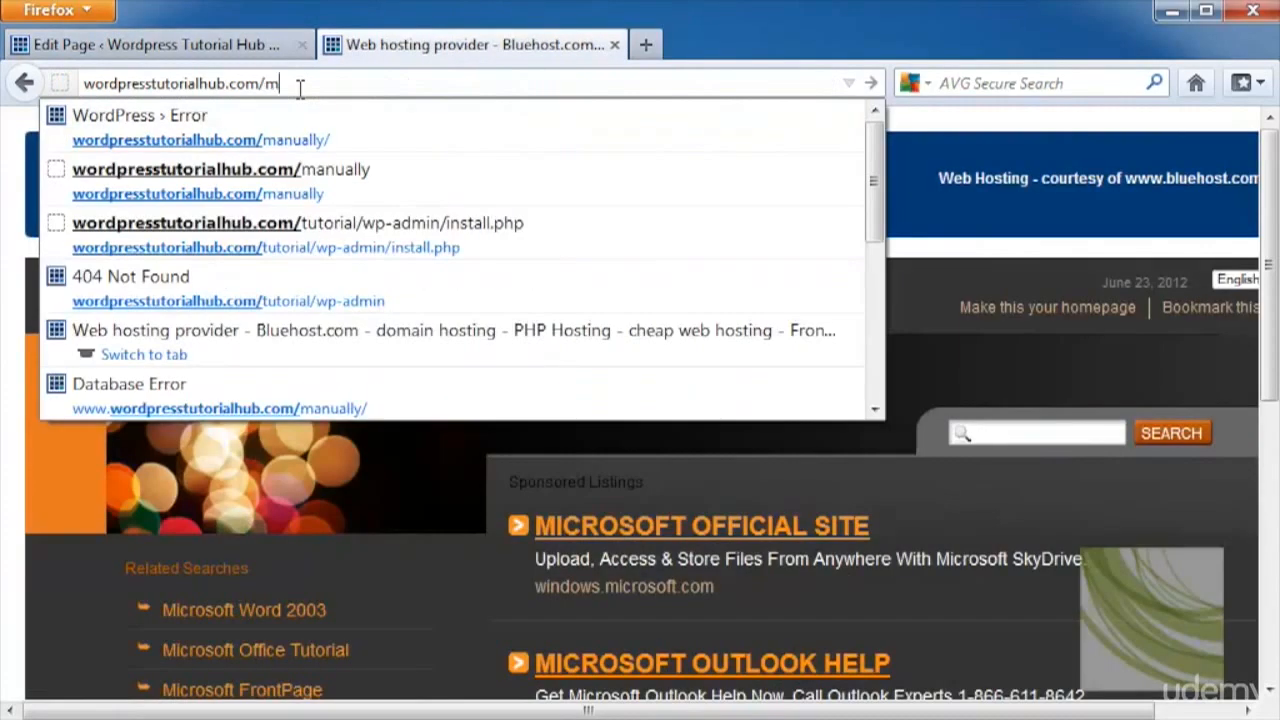
pyautogui.write('anually')
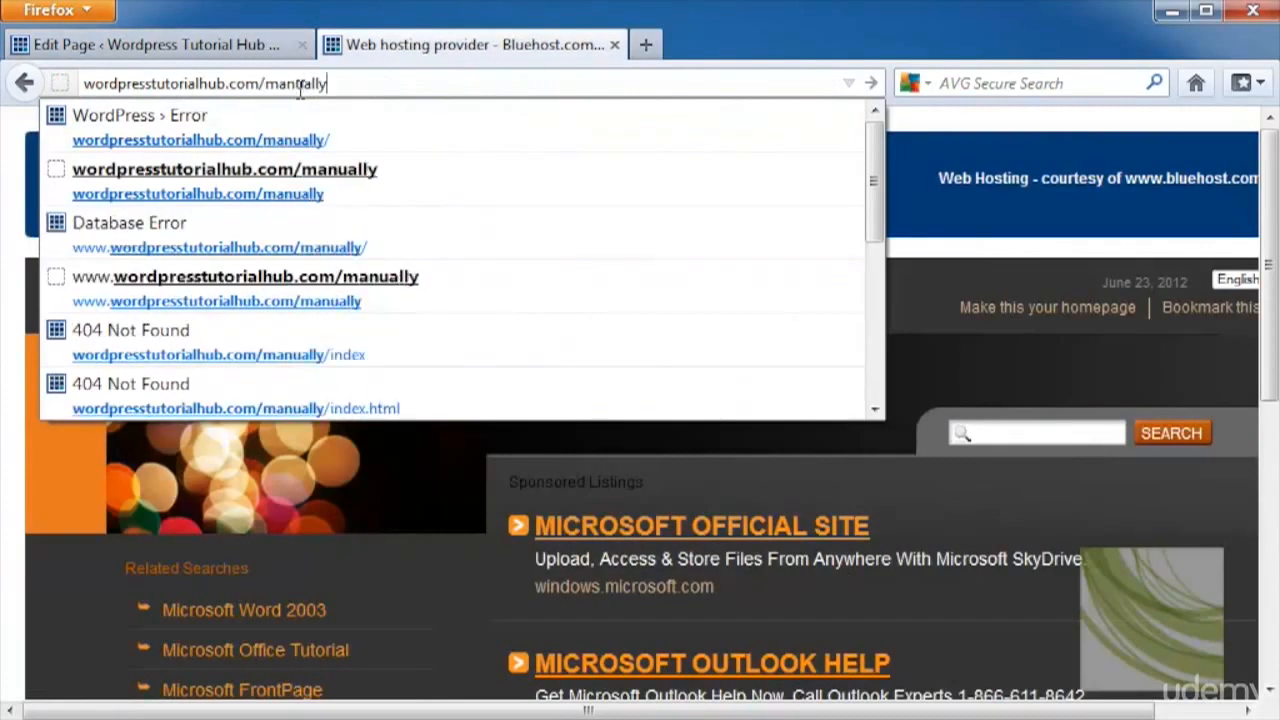
pyautogui.press('Return')
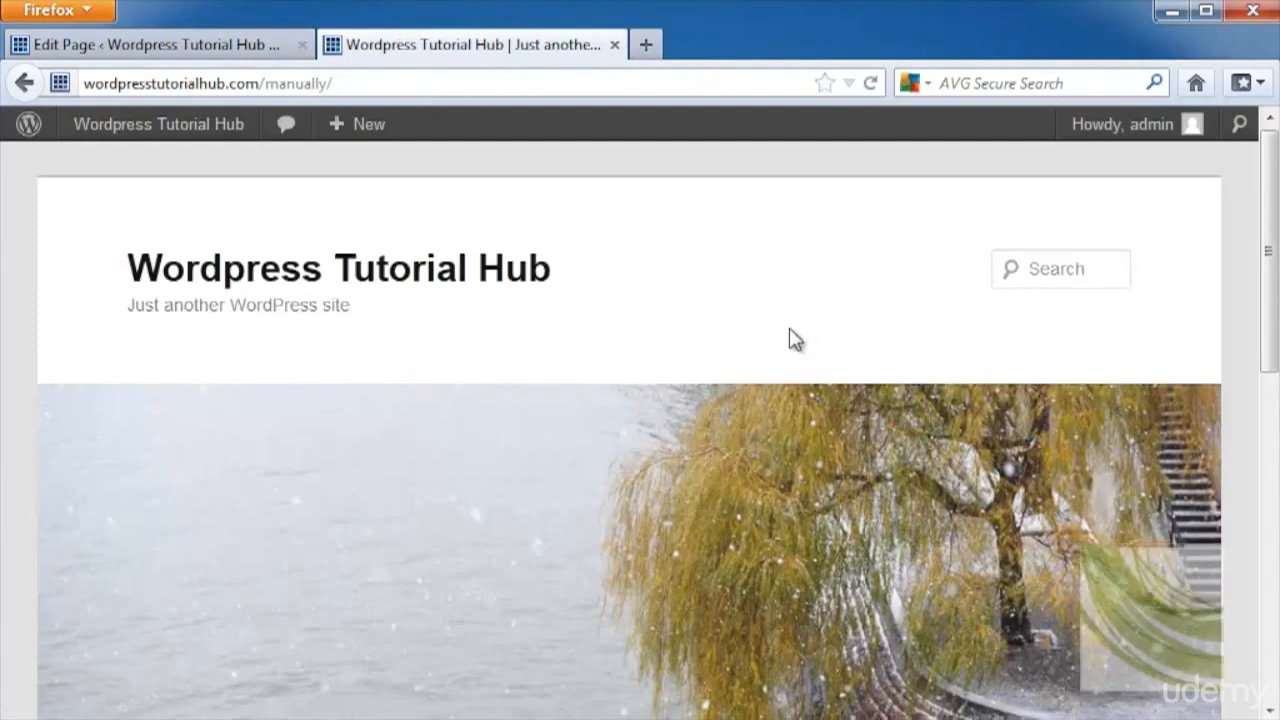
pyautogui.scroll(-10, 791, 338)
pyautogui.scroll(4, 817, 397)
# - Open "This is the first page" from beneath Sample Page in the site navigation and view its published content
pyautogui.moveTo(240, 337)
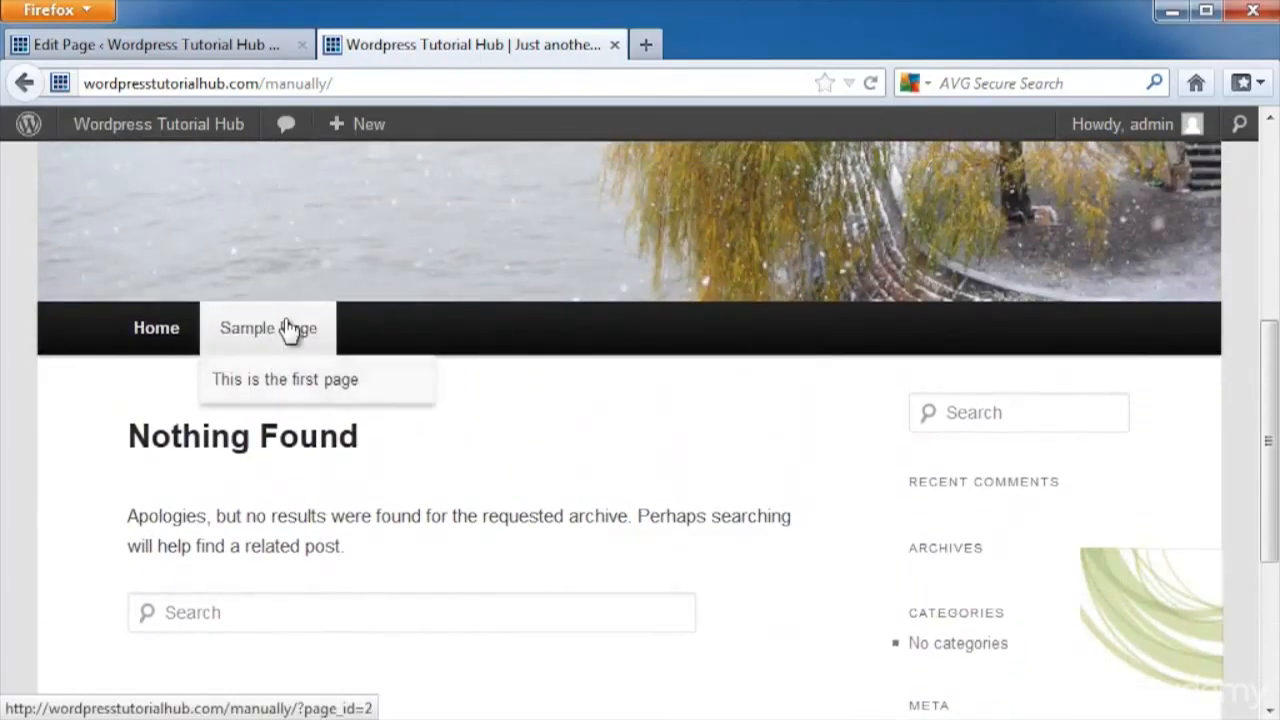
pyautogui.click(314, 395)
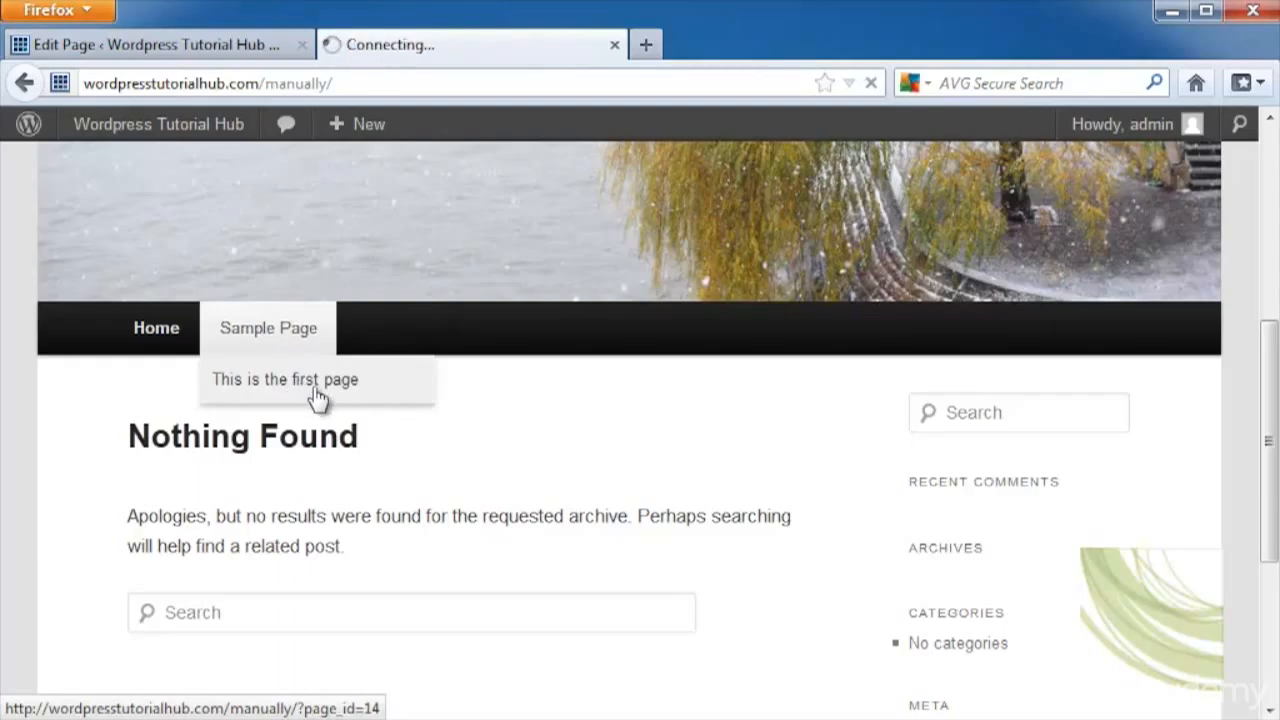
pyautogui.scroll(-5, 737, 457)
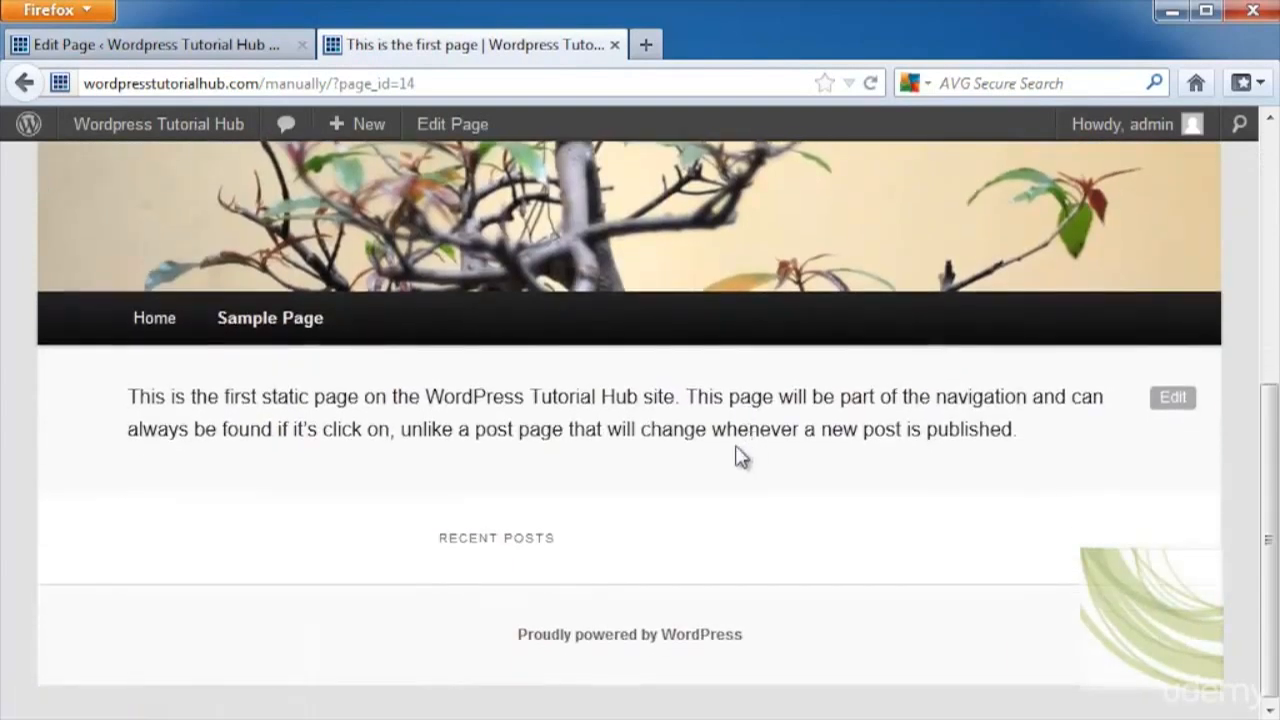
pyautogui.scroll(5, 722, 463)
# - Return to the published page's editor and examine its page attributes and the featured image option
pyautogui.click(240, 58)
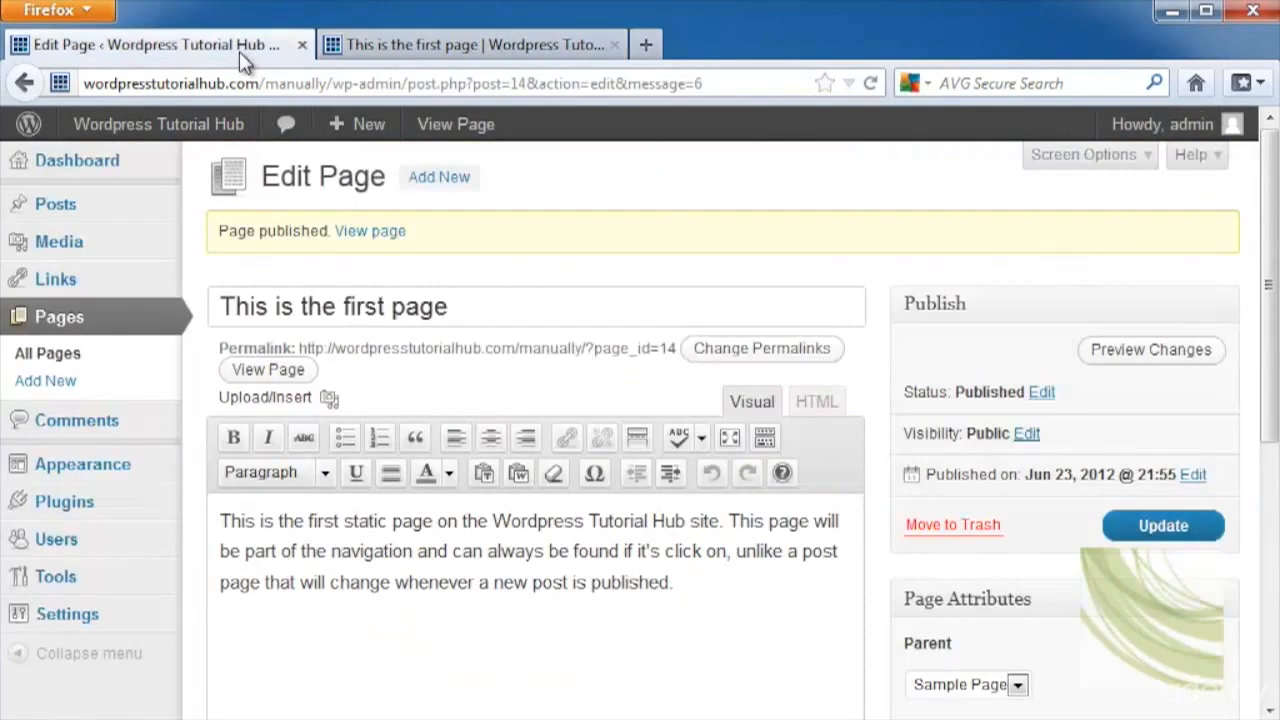
pyautogui.scroll(-5, 1240, 626)
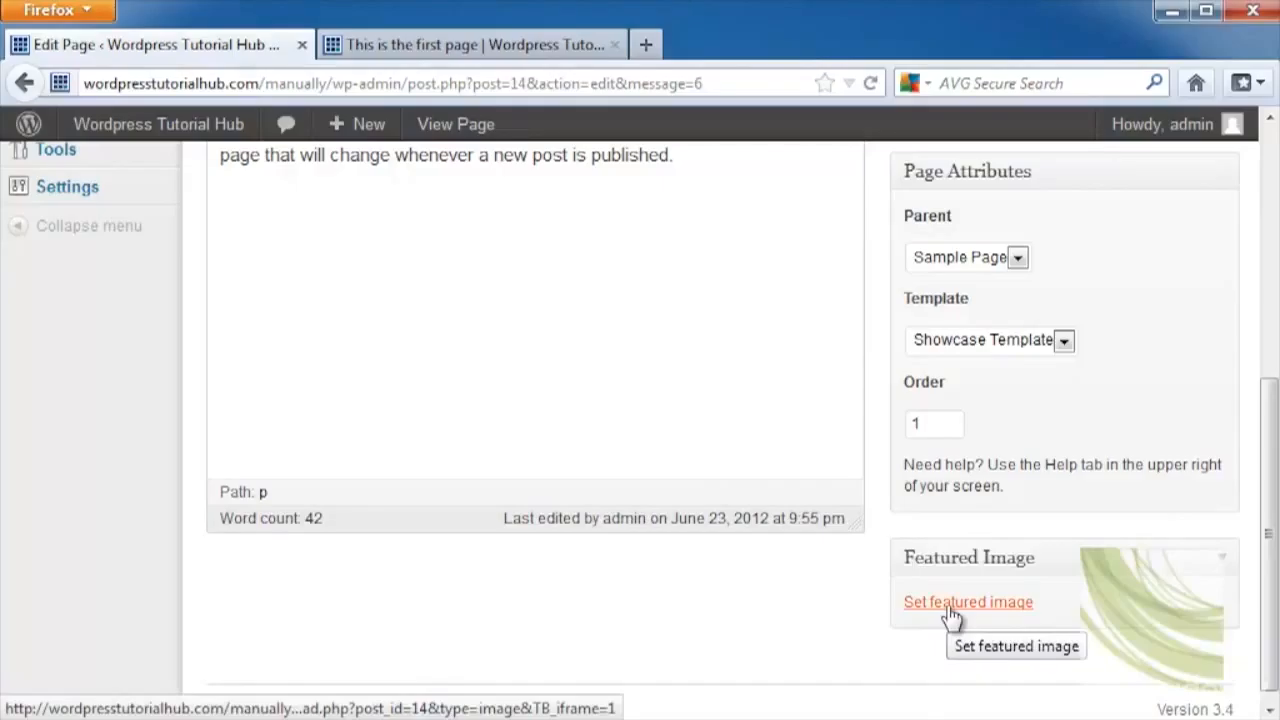
pyautogui.scroll(5, 789, 611)
# - List all pages and select both Sample Page and "This is the first page"
pyautogui.click(70, 320)
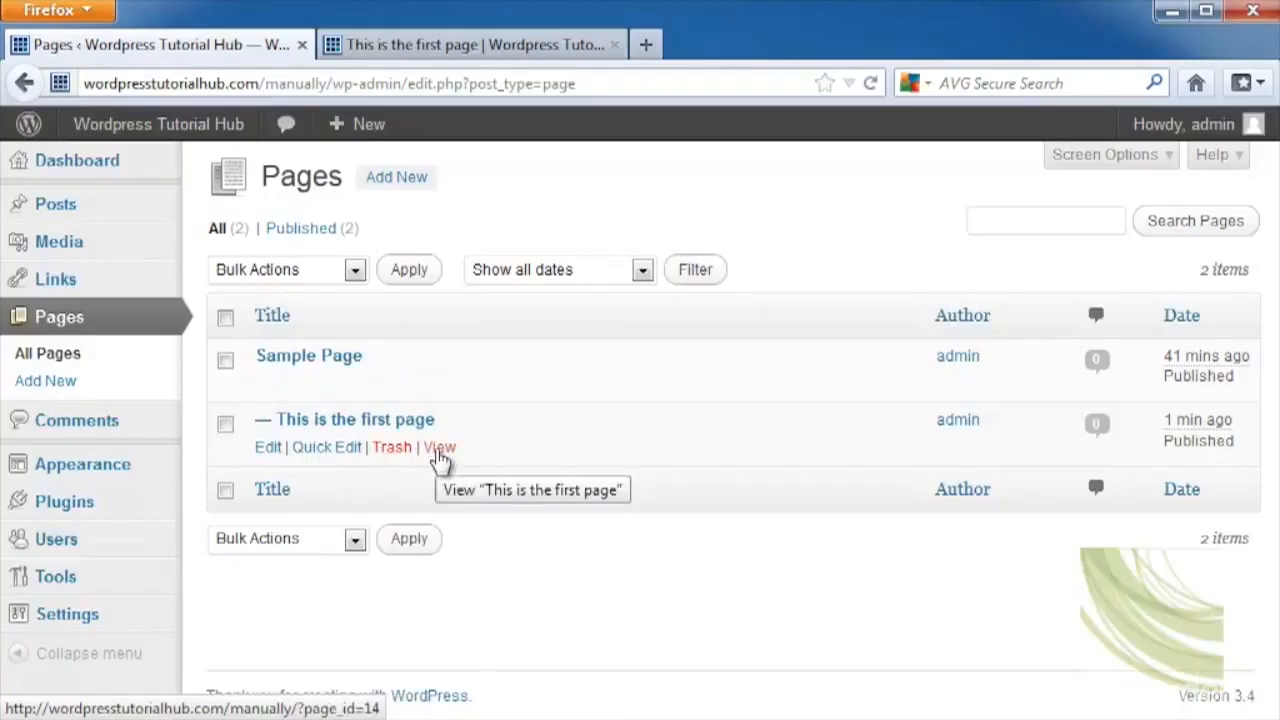
pyautogui.click(225, 361)
pyautogui.click(225, 424)
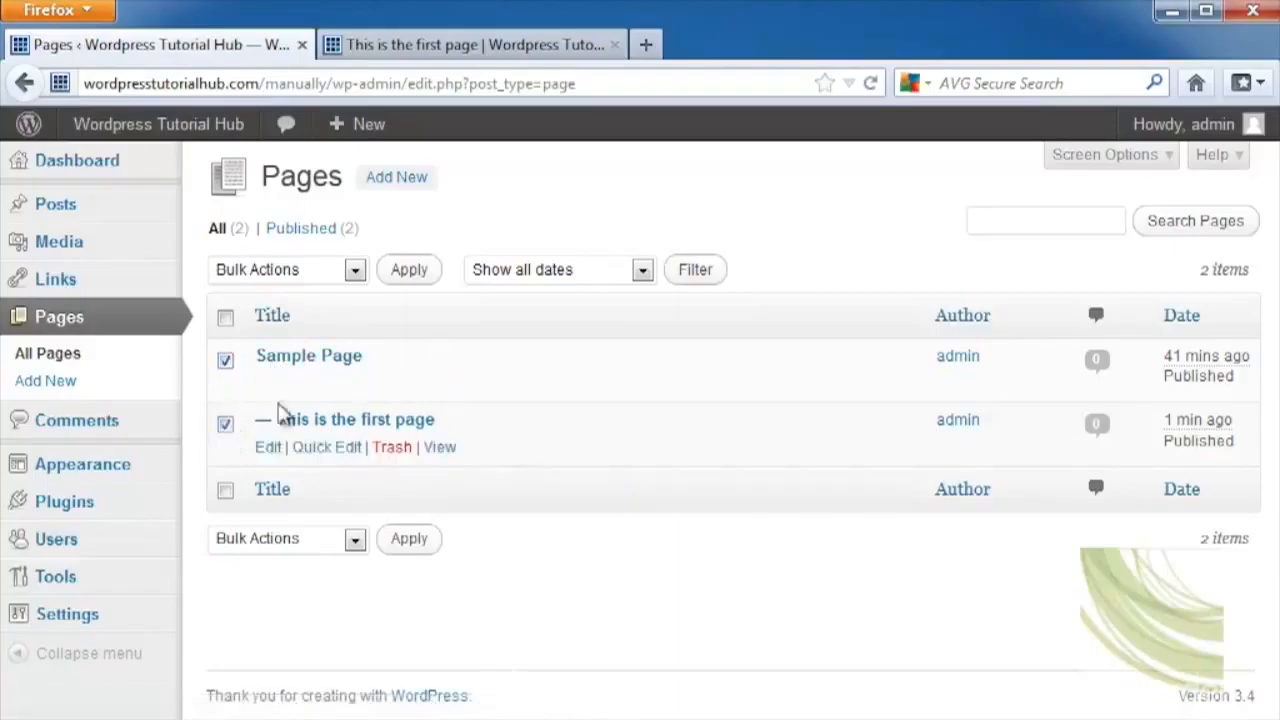
# - Examine the available bulk actions and the date filter choices for the pages list without applying any
pyautogui.click(355, 271)
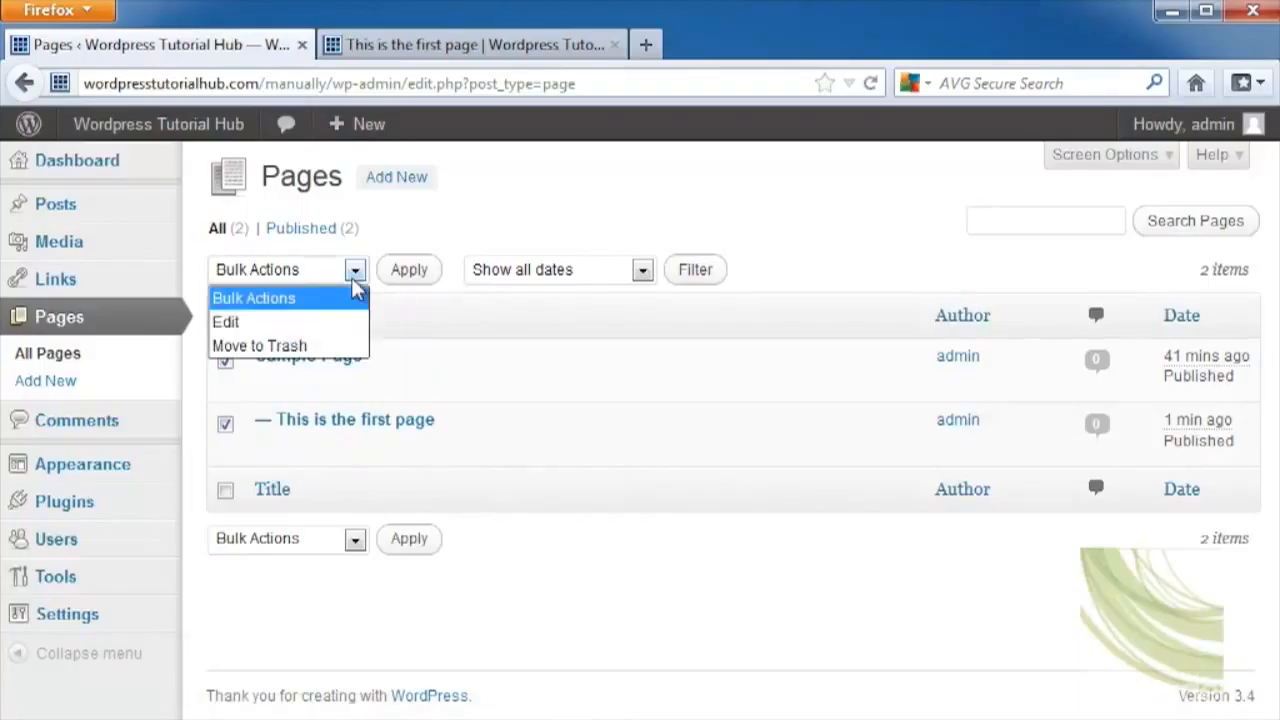
pyautogui.click(519, 198)
pyautogui.click(643, 272)
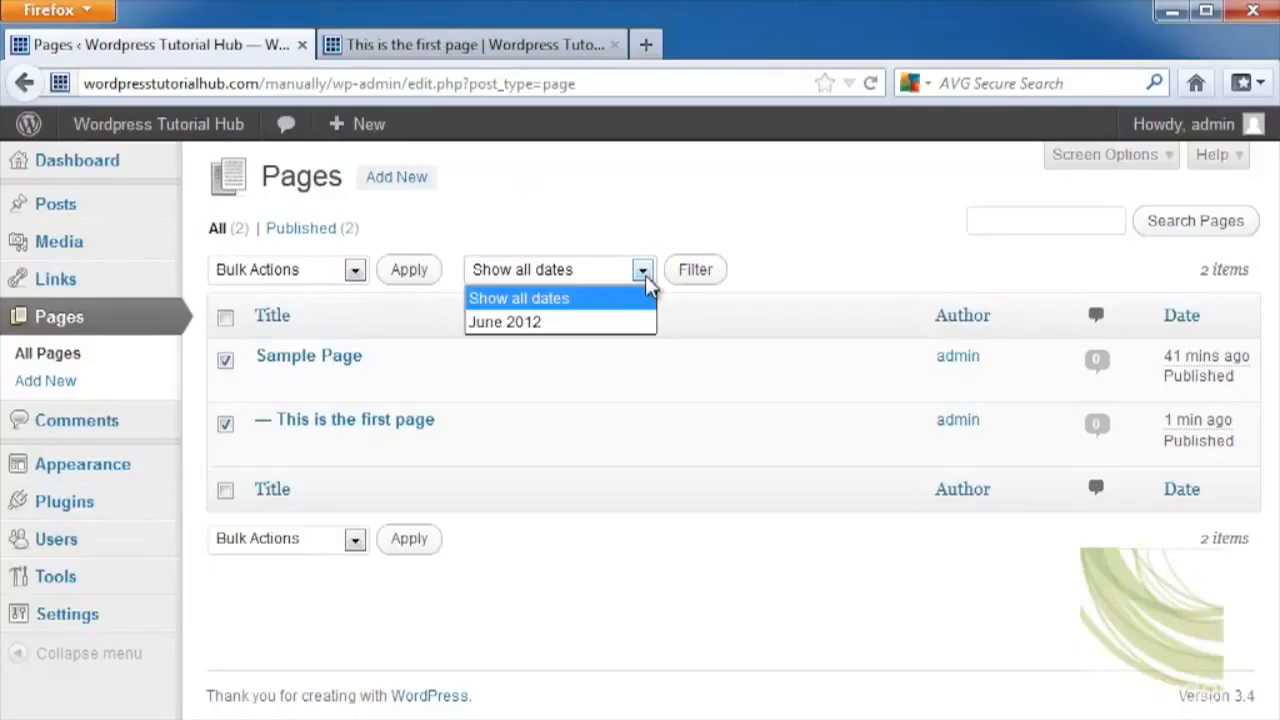
pyautogui.click(660, 208)
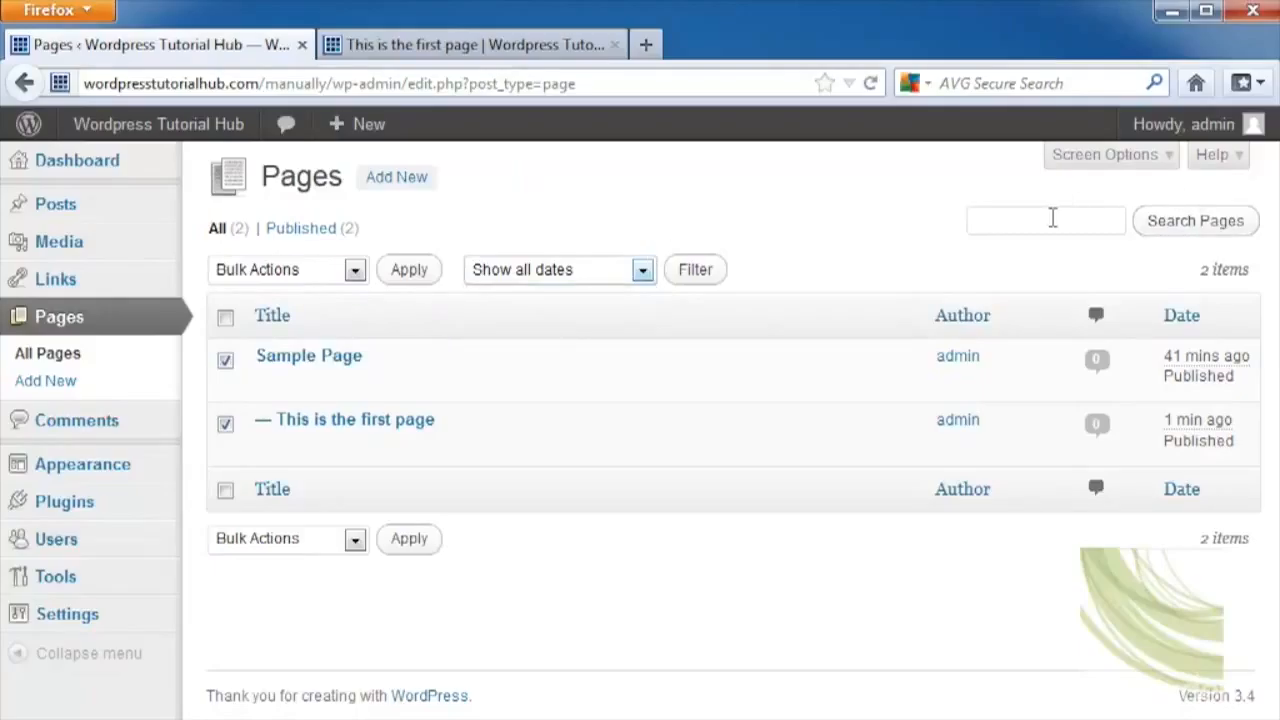